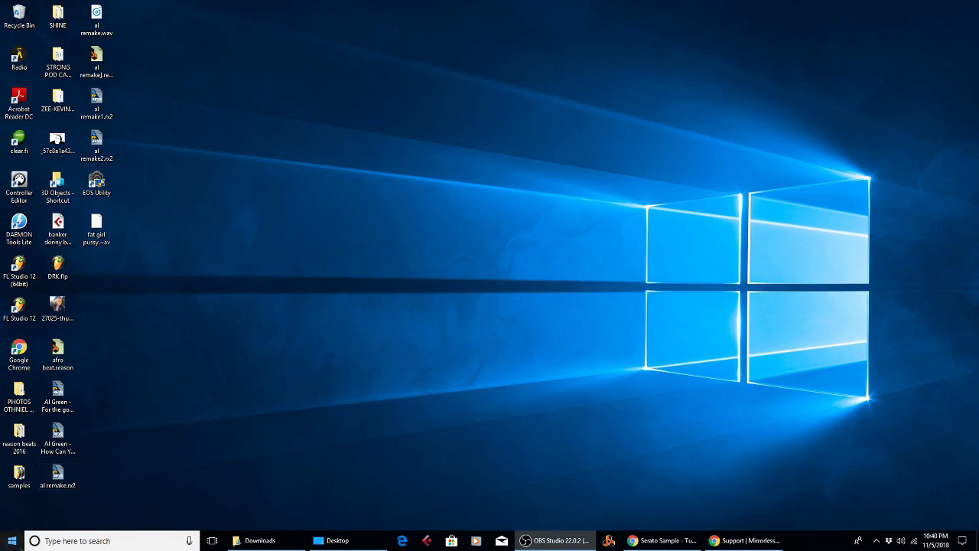
# Step: Scroll through the Start menu app list, then close it
pyautogui.click(12, 543)
pyautogui.scroll(-3, 139, 315)
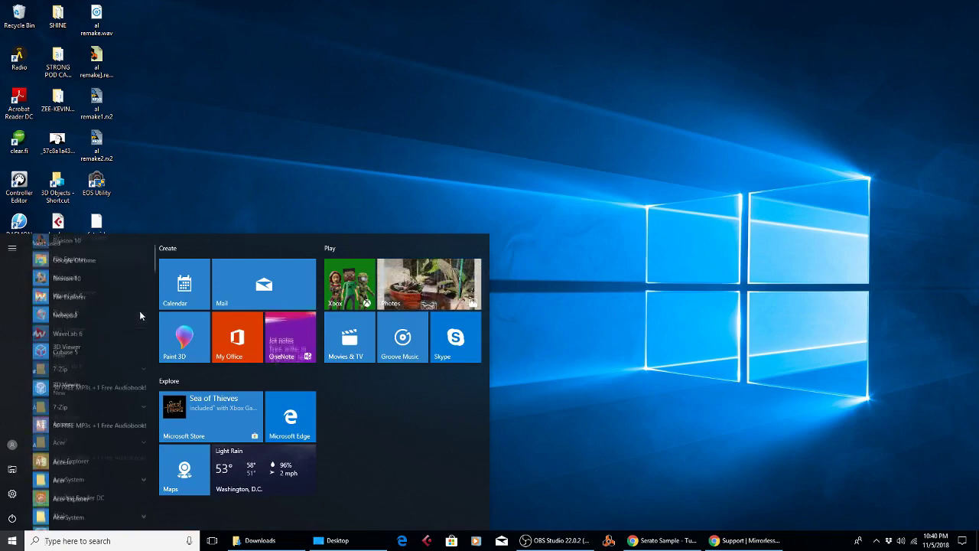
pyautogui.scroll(-5, 130, 316)
pyautogui.click(674, 164)
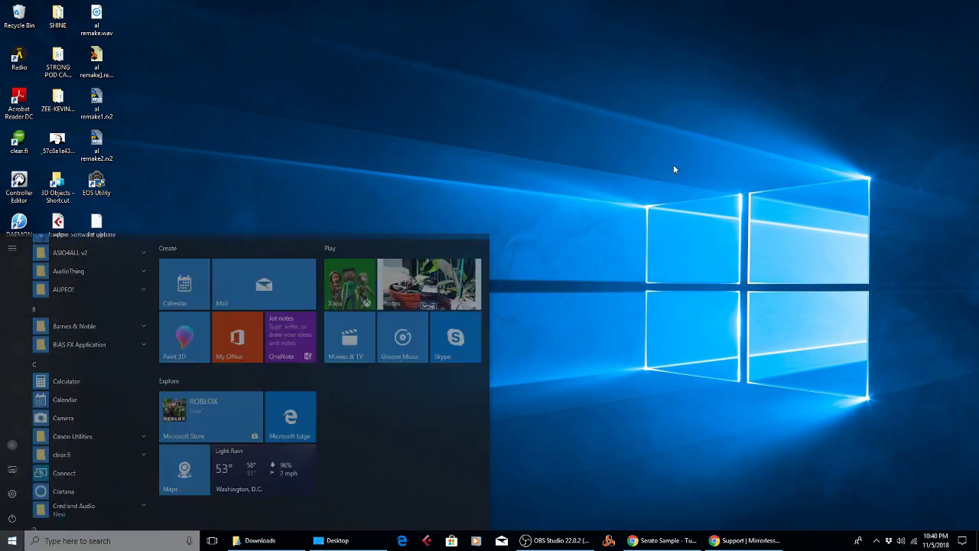
# Step: Reopen Start, expand Canon Utilities to view its entries, and close the menu
pyautogui.click(12, 543)
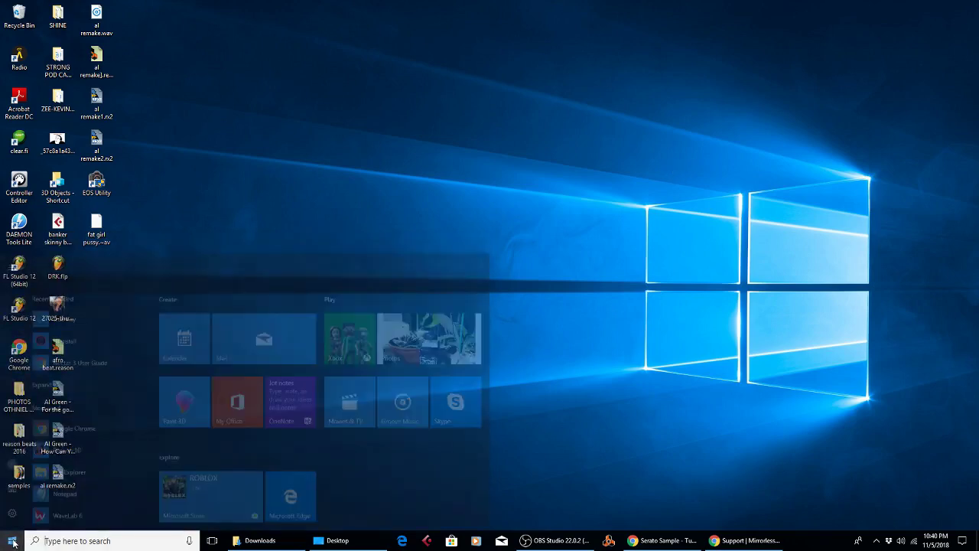
pyautogui.scroll(-3, 89, 384)
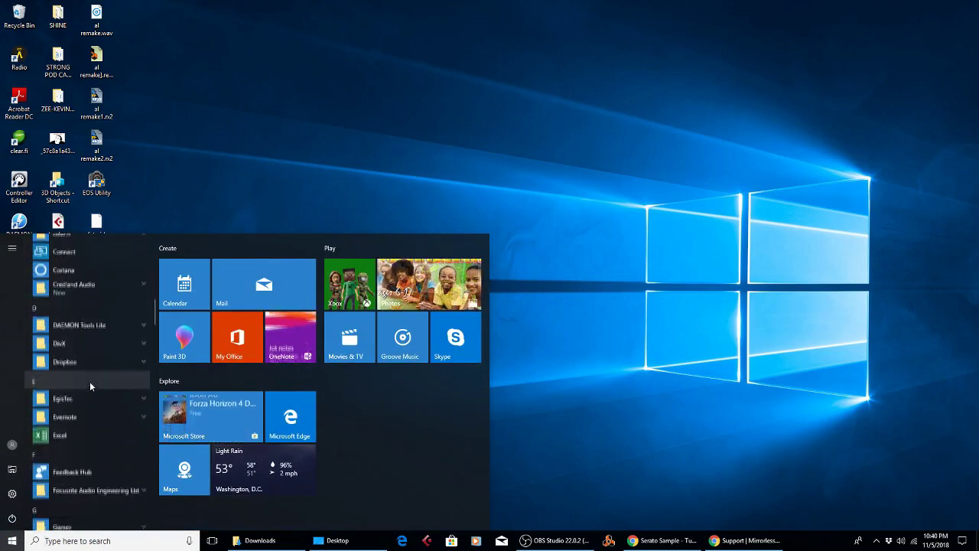
pyautogui.scroll(2, 89, 381)
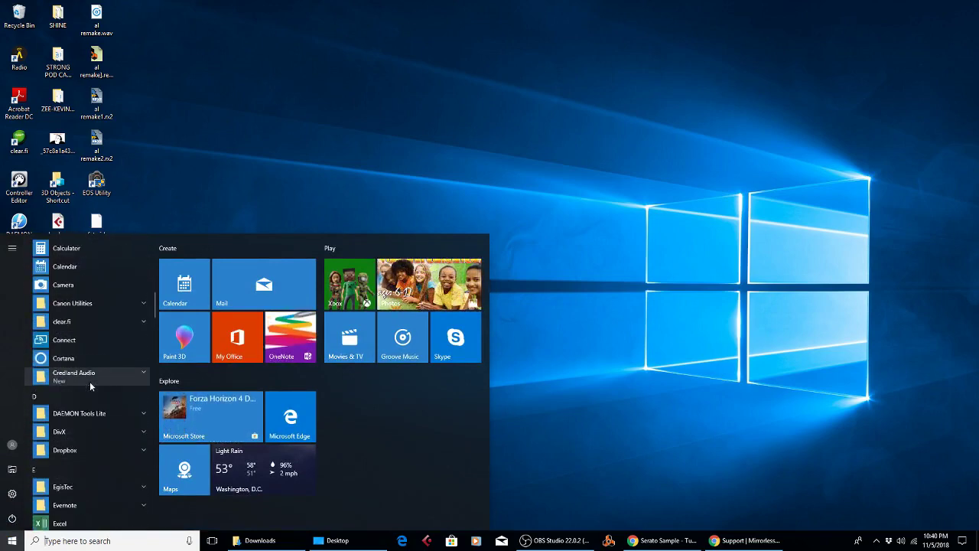
pyautogui.click(67, 304)
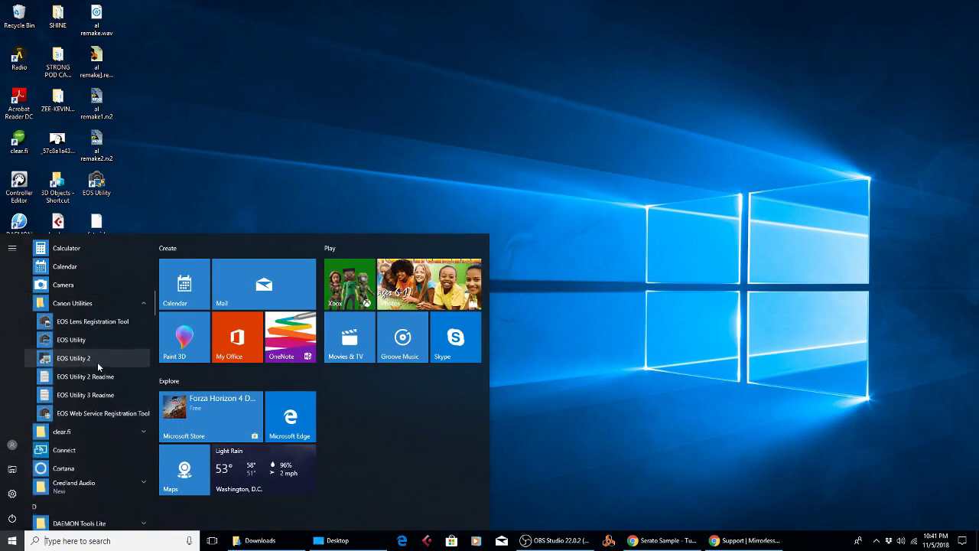
pyautogui.scroll(-1, 97, 362)
pyautogui.scroll(1, 84, 356)
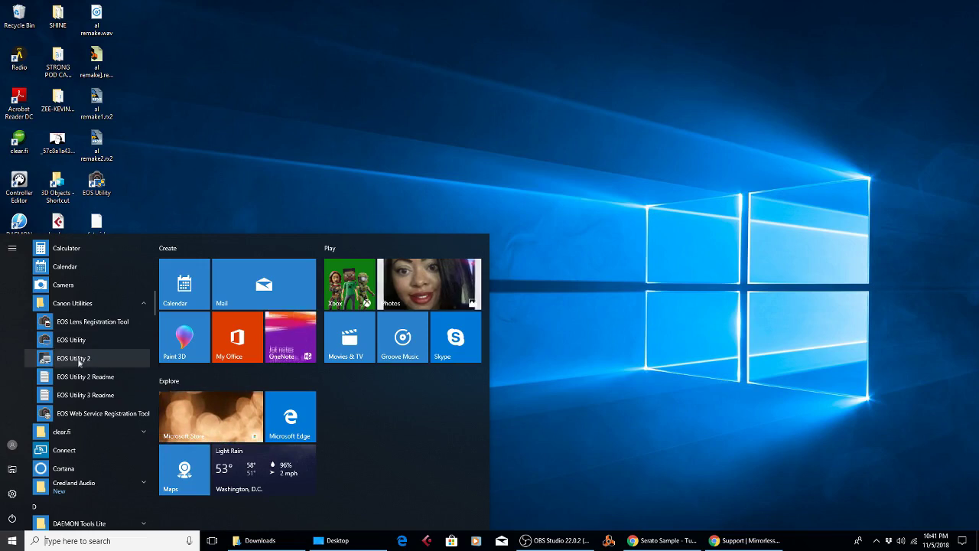
pyautogui.click(344, 164)
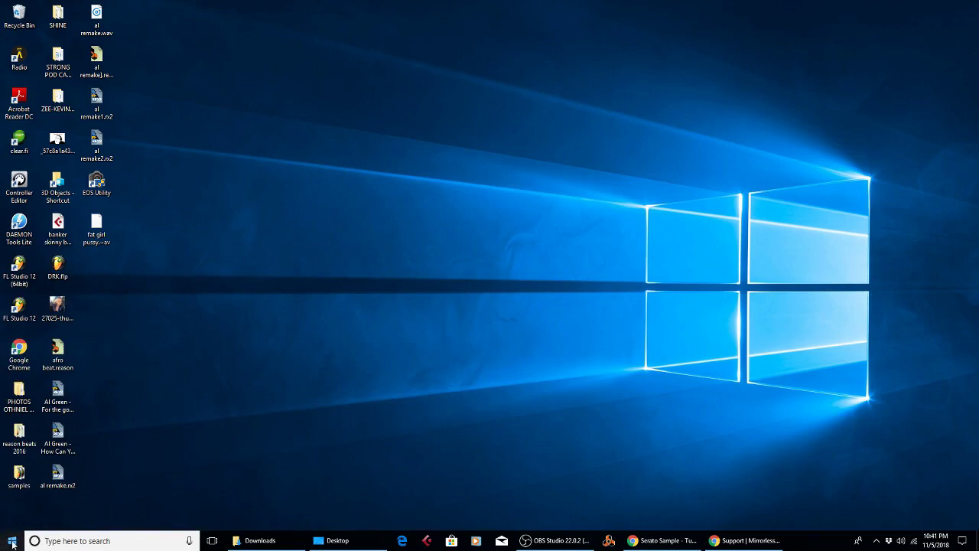
# Step: Browse the Start menu app list once more, then dismiss it
pyautogui.click(13, 543)
pyautogui.scroll(-5, 94, 395)
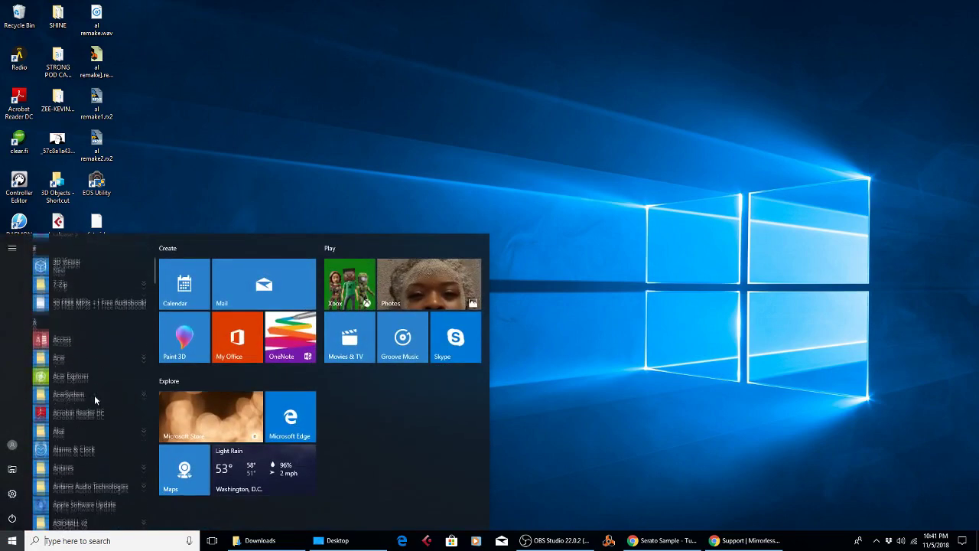
pyautogui.scroll(-5, 94, 394)
pyautogui.click(655, 188)
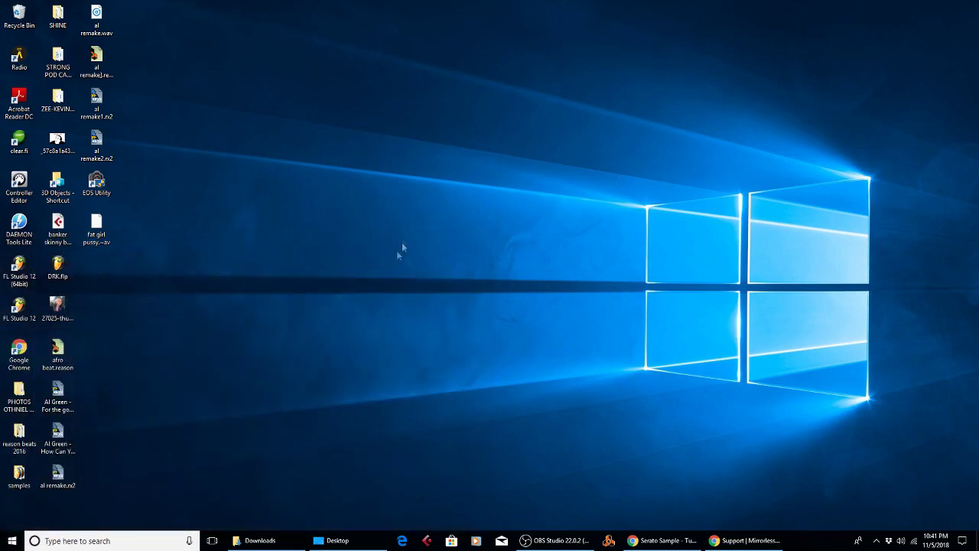
# Step: Expand Canon Utilities again to see the EOS tools, then bring back the Downloads window
pyautogui.click(11, 541)
pyautogui.scroll(-3, 95, 391)
pyautogui.scroll(-3, 95, 391)
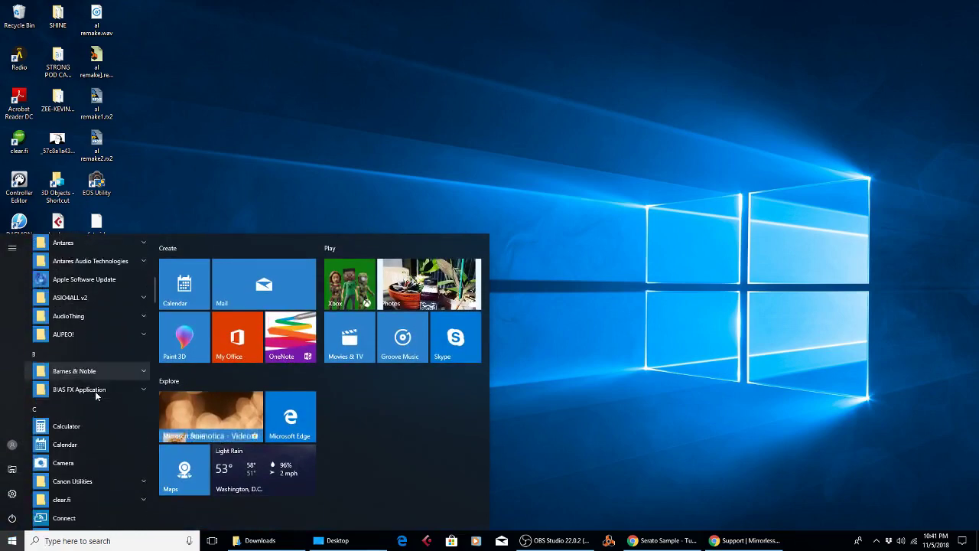
pyautogui.scroll(-3, 94, 391)
pyautogui.scroll(-2, 95, 391)
pyautogui.scroll(3, 85, 394)
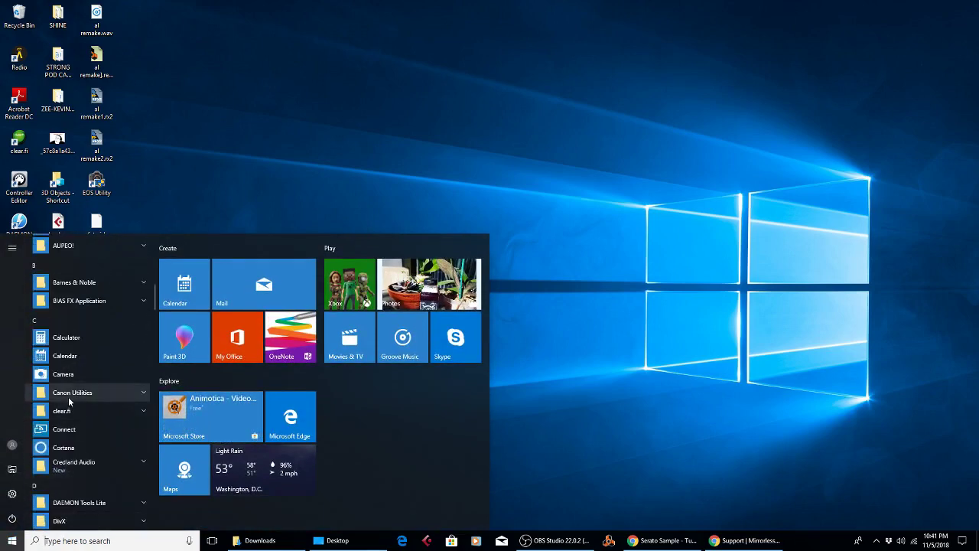
pyautogui.click(68, 394)
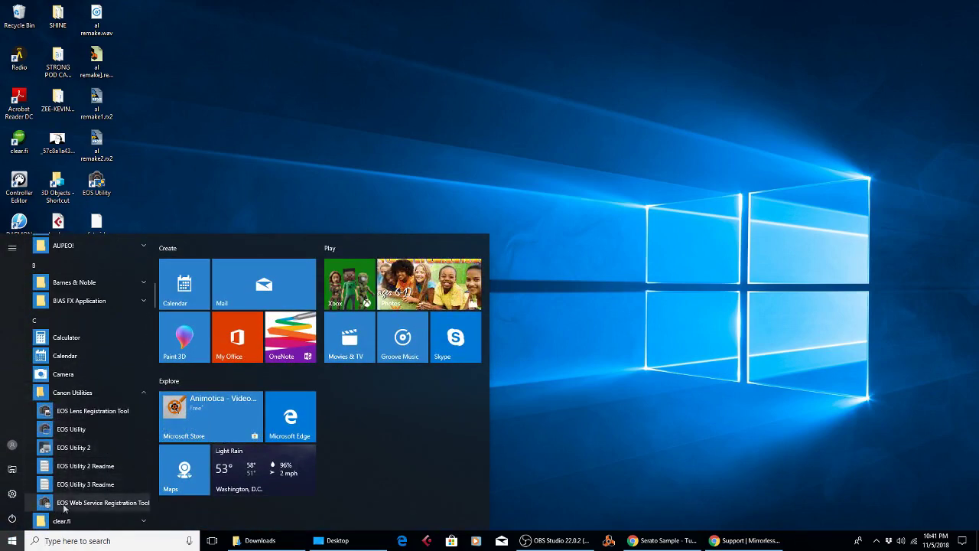
pyautogui.click(284, 196)
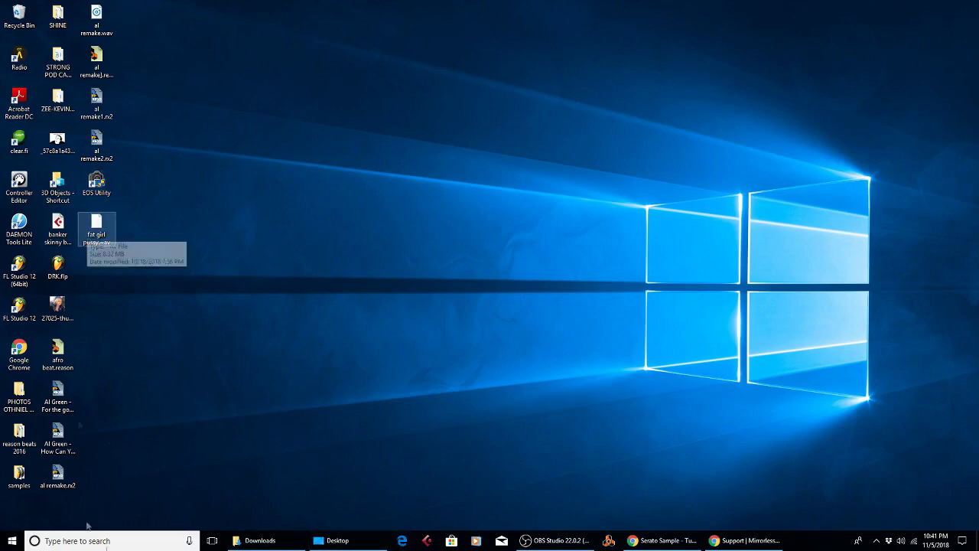
pyautogui.click(269, 544)
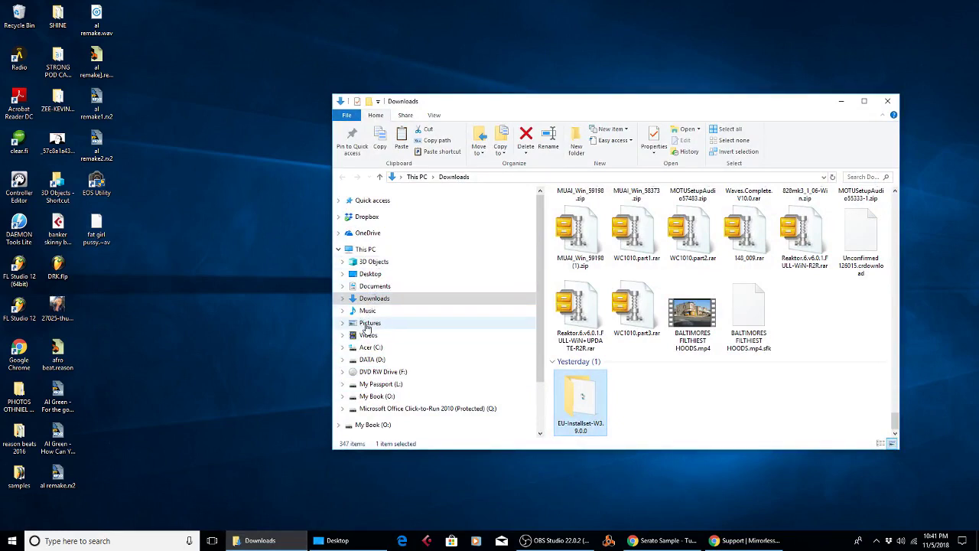
# Step: Browse to C:\Program Files (x86)\Canon\EOS Utility\EU3 and select EOS Utility 3.exe
pyautogui.click(367, 348)
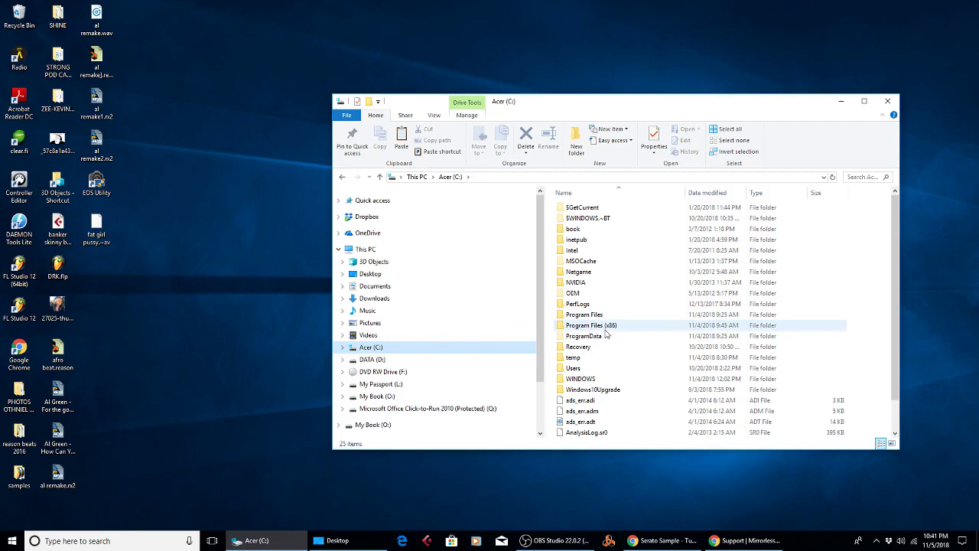
pyautogui.doubleClick(586, 329)
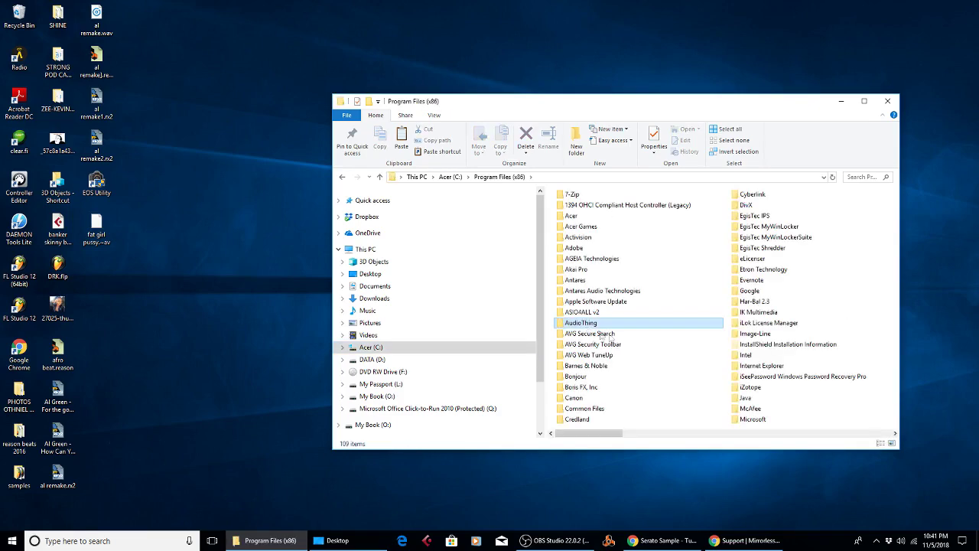
pyautogui.scroll(-2, 570, 367)
pyautogui.click(570, 388)
pyautogui.write('audio')
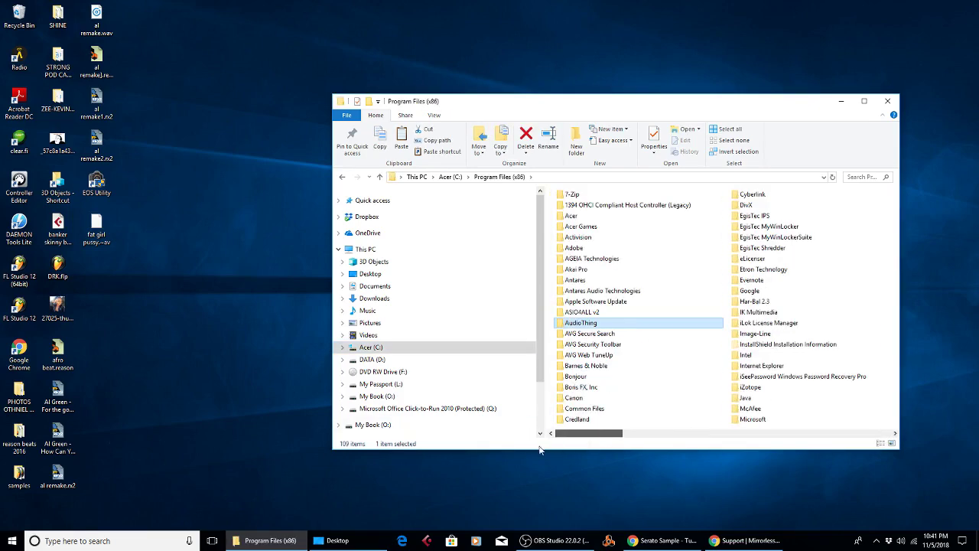
pyautogui.doubleClick(570, 399)
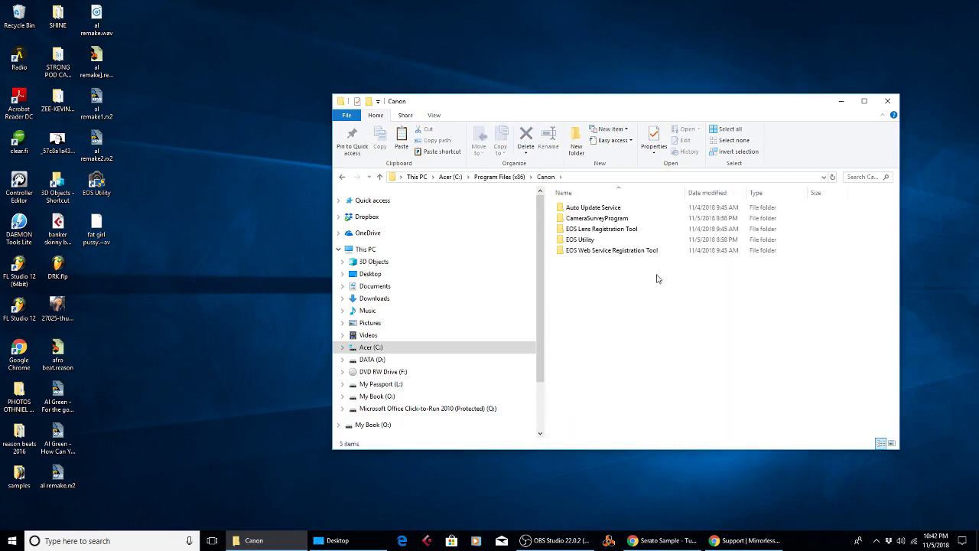
pyautogui.doubleClick(574, 241)
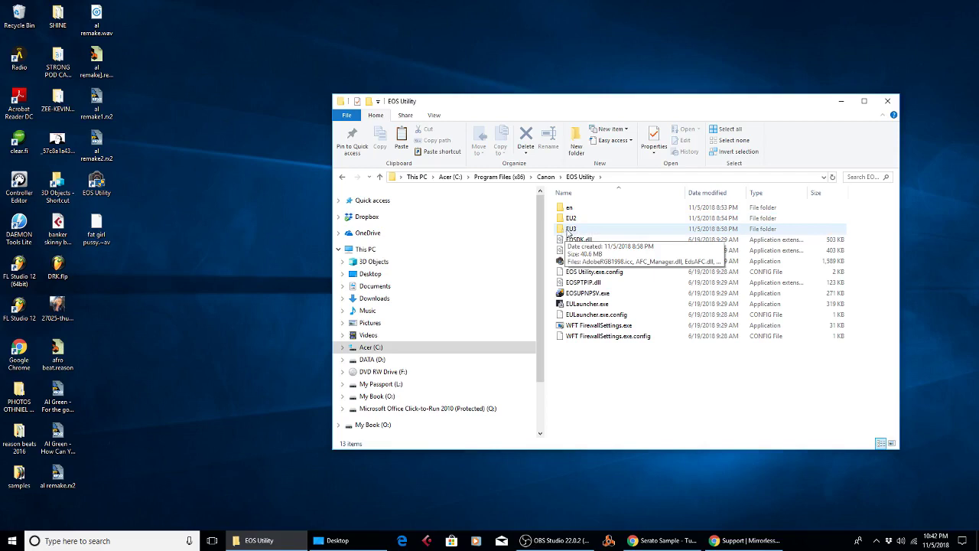
pyautogui.doubleClick(570, 229)
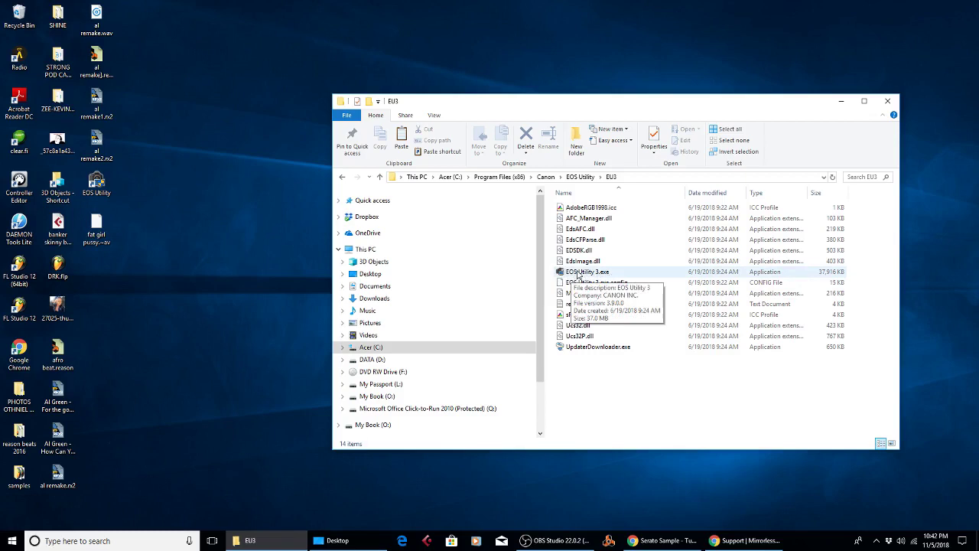
pyautogui.click(579, 276)
# Step: Send EOS Utility 3.exe to the desktop as a shortcut, then close the EU3 window
pyautogui.rightClick(579, 276)
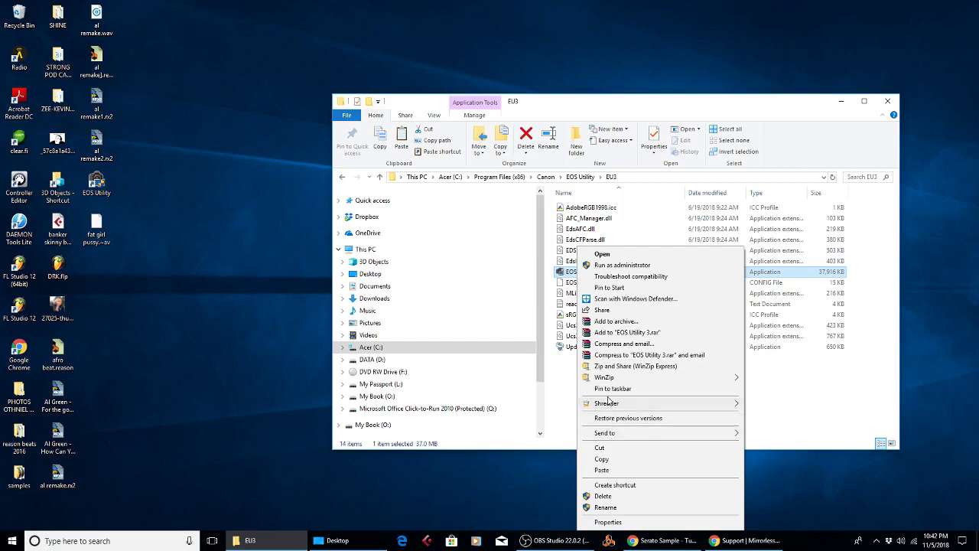
pyautogui.moveTo(605, 433)
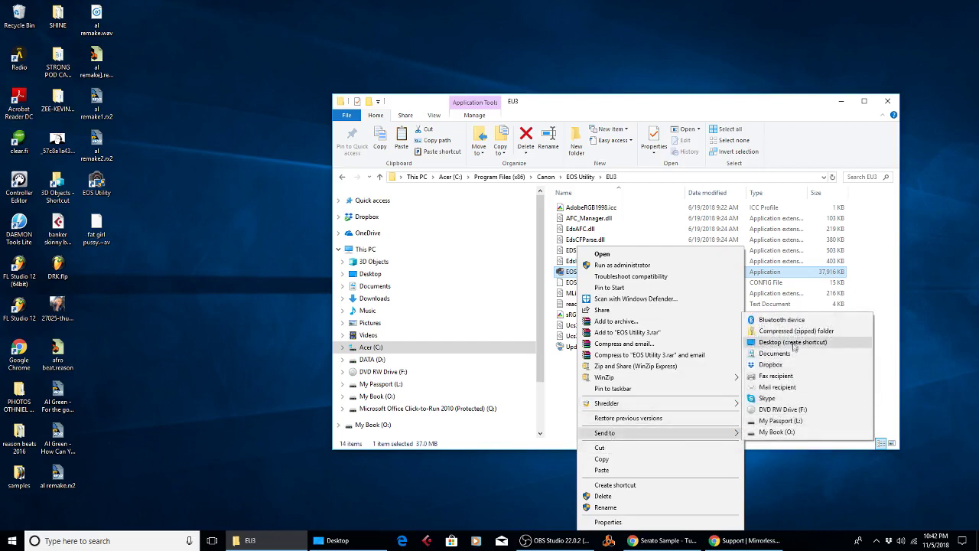
pyautogui.click(793, 342)
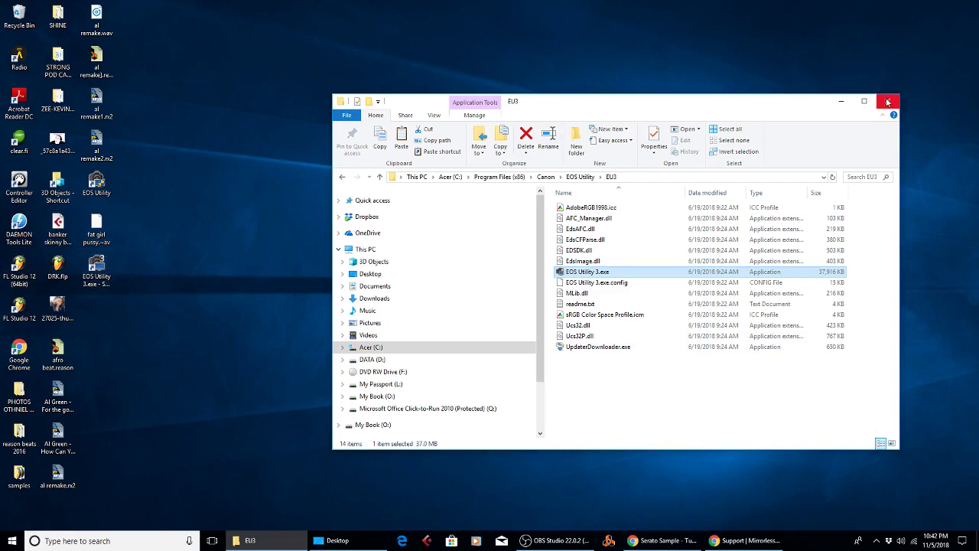
pyautogui.click(888, 101)
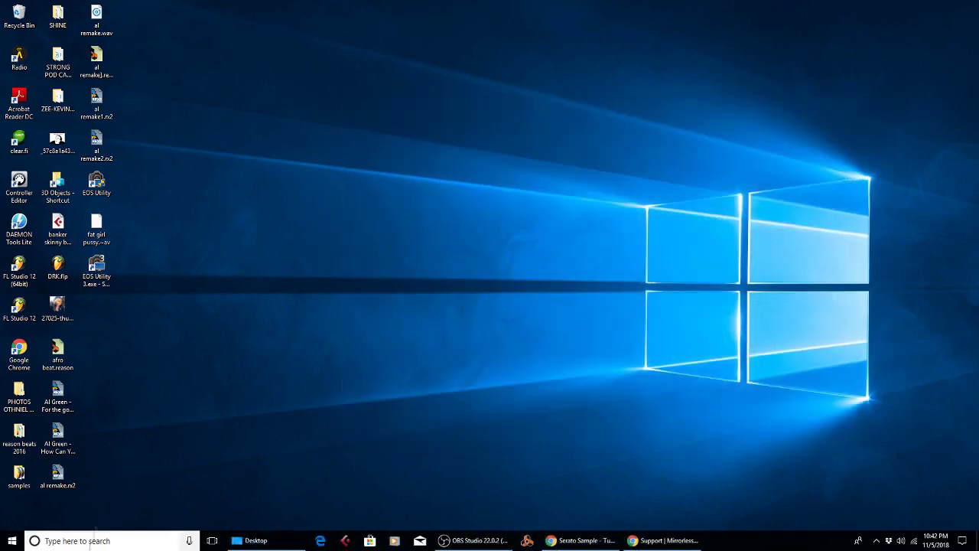
# Step: Expand Canon Utilities in Start and open EOS Utility 2's file location
pyautogui.click(12, 541)
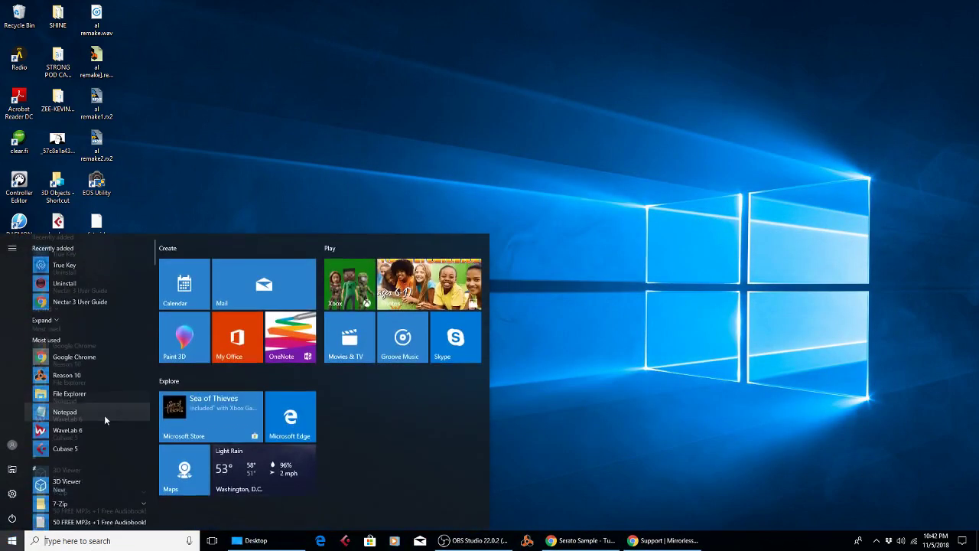
pyautogui.scroll(-5, 104, 415)
pyautogui.scroll(-5, 105, 415)
pyautogui.scroll(-2, 82, 391)
pyautogui.scroll(-1, 81, 390)
pyautogui.scroll(-2, 70, 399)
pyautogui.click(67, 348)
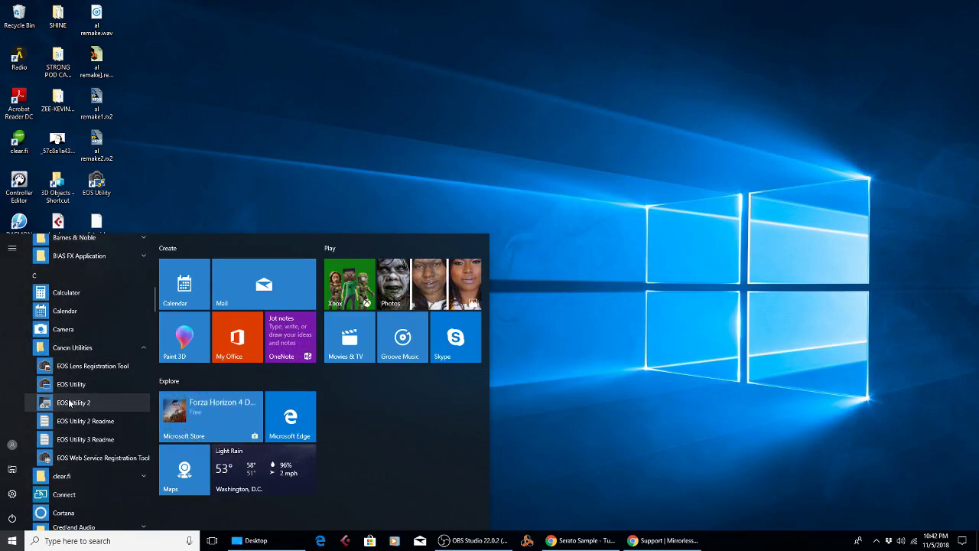
pyautogui.rightClick(69, 402)
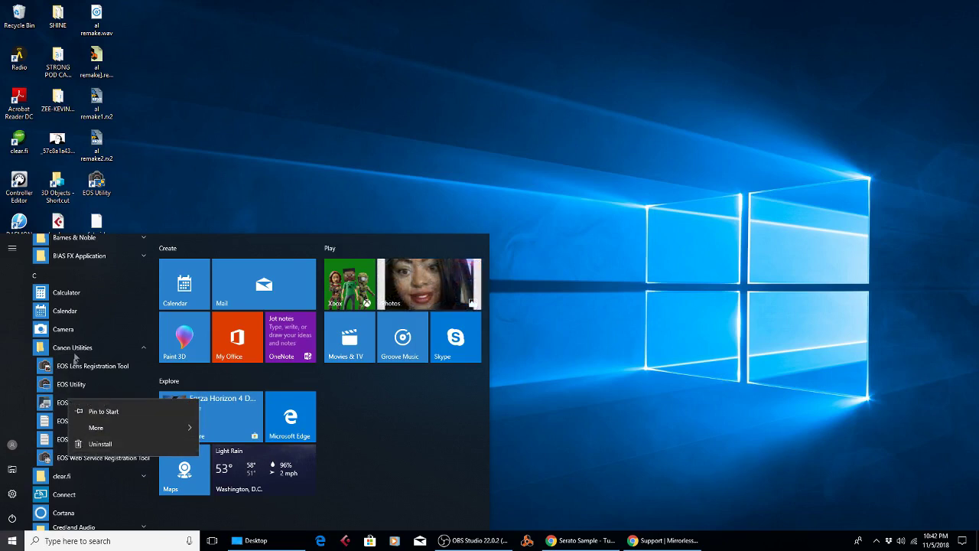
pyautogui.moveTo(96, 427)
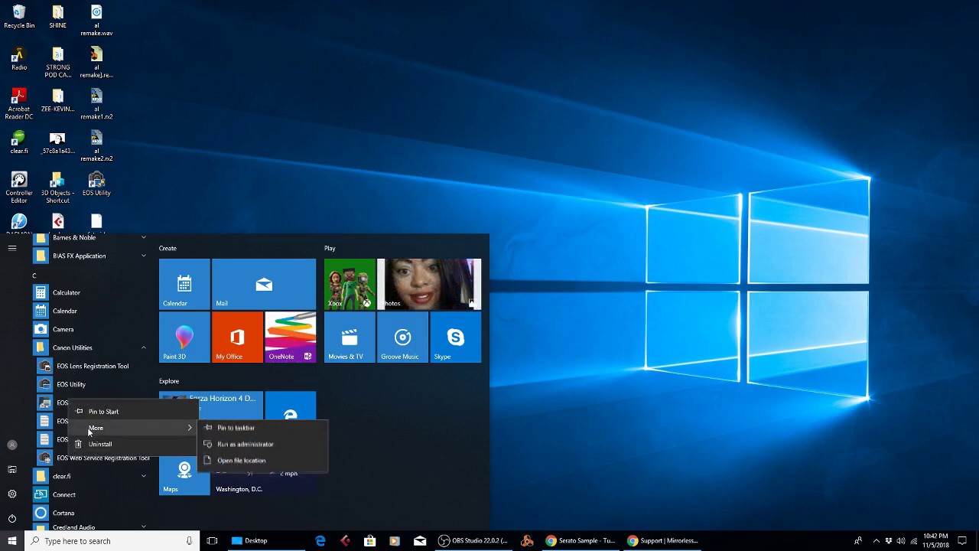
pyautogui.click(231, 466)
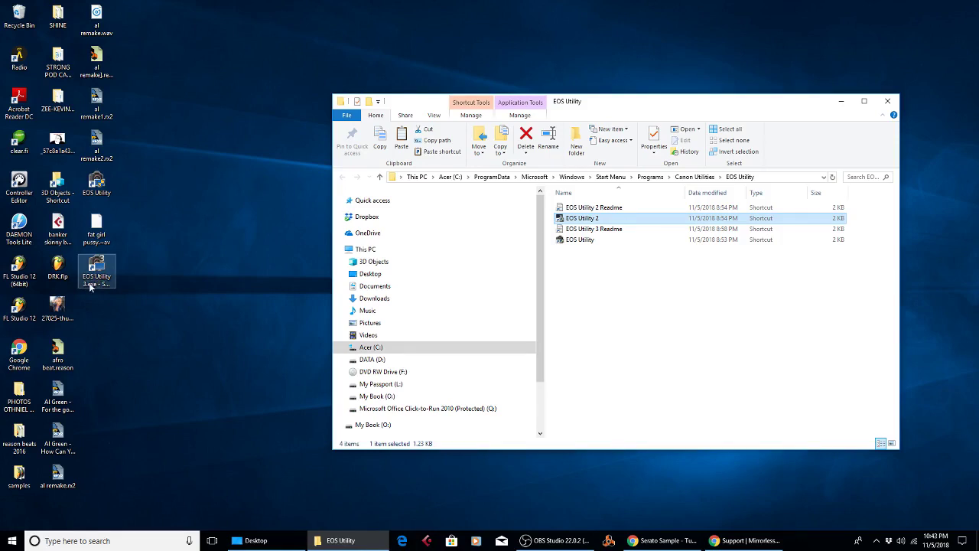
# Step: Copy the desktop EOS Utility 3 shortcut and paste it into the folder, granting admin permission
pyautogui.rightClick(96, 271)
pyautogui.moveTo(125, 276)
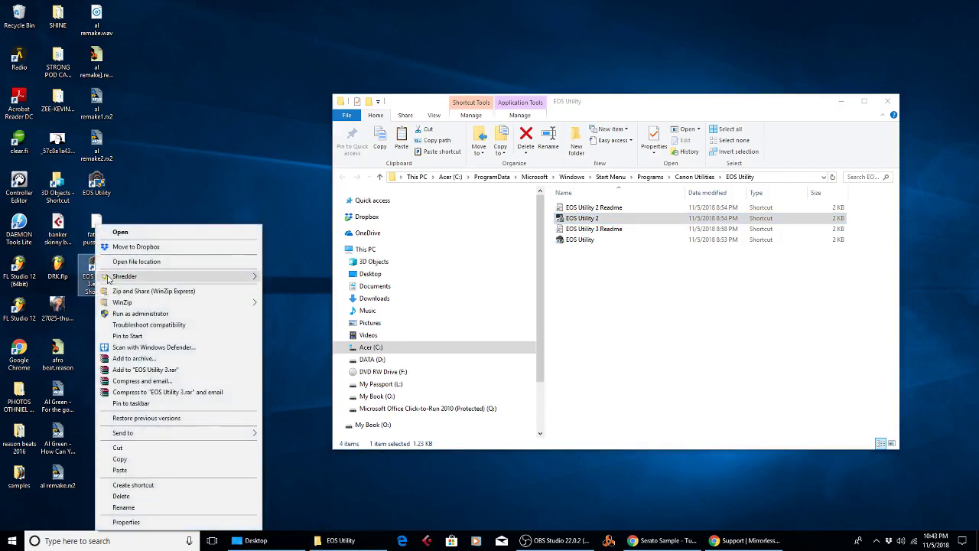
pyautogui.click(117, 460)
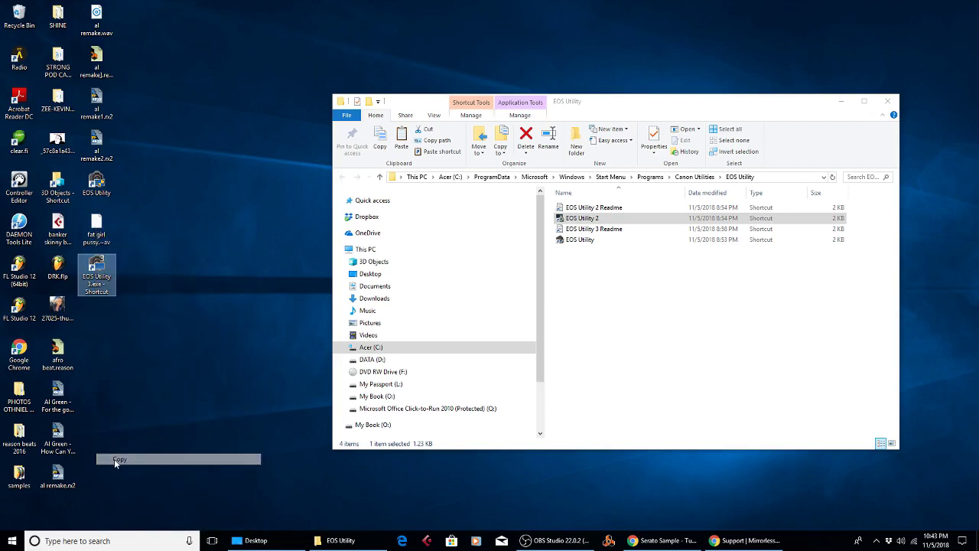
pyautogui.rightClick(604, 284)
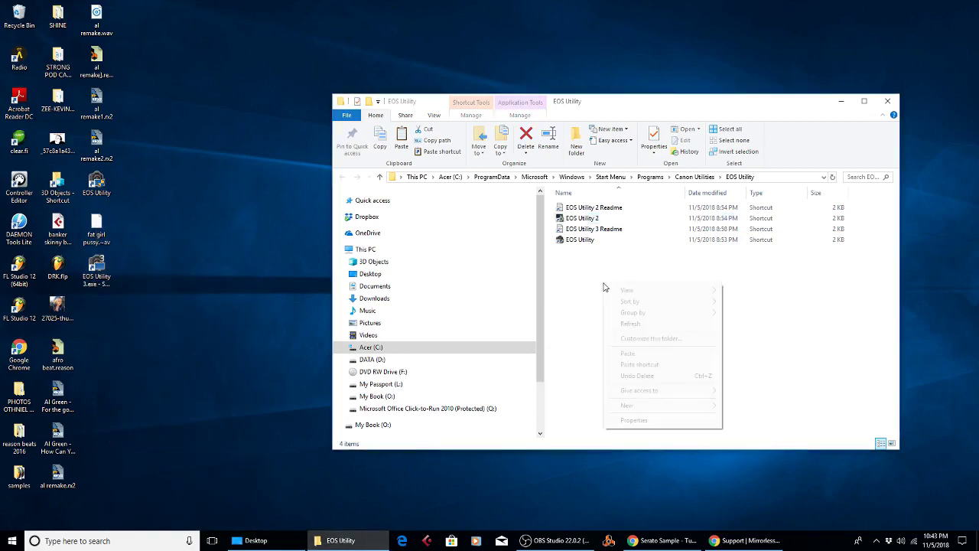
pyautogui.click(625, 355)
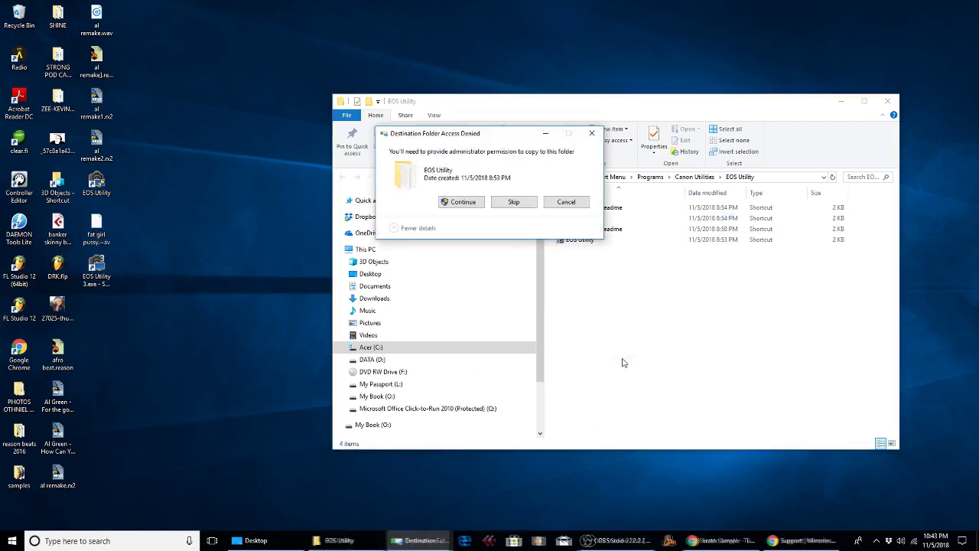
pyautogui.click(464, 202)
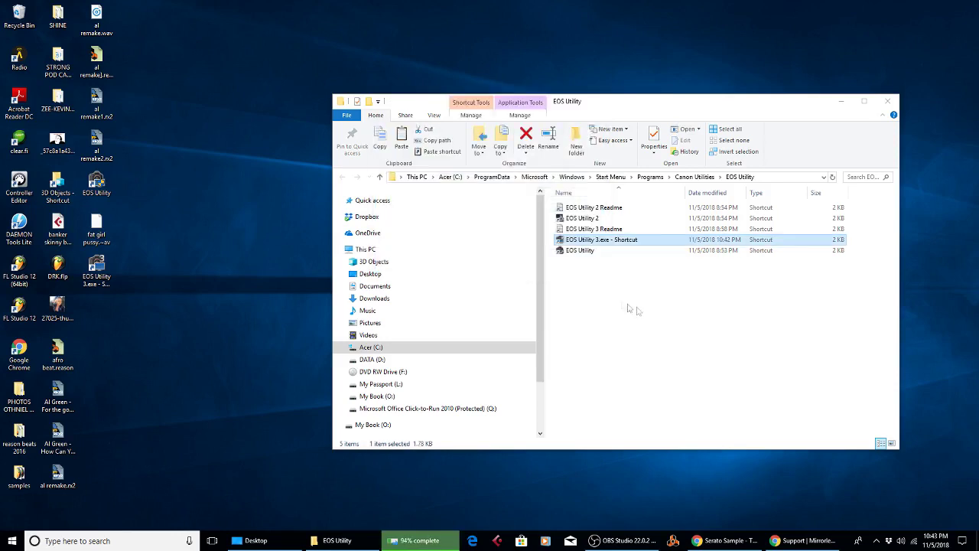
pyautogui.click(601, 241)
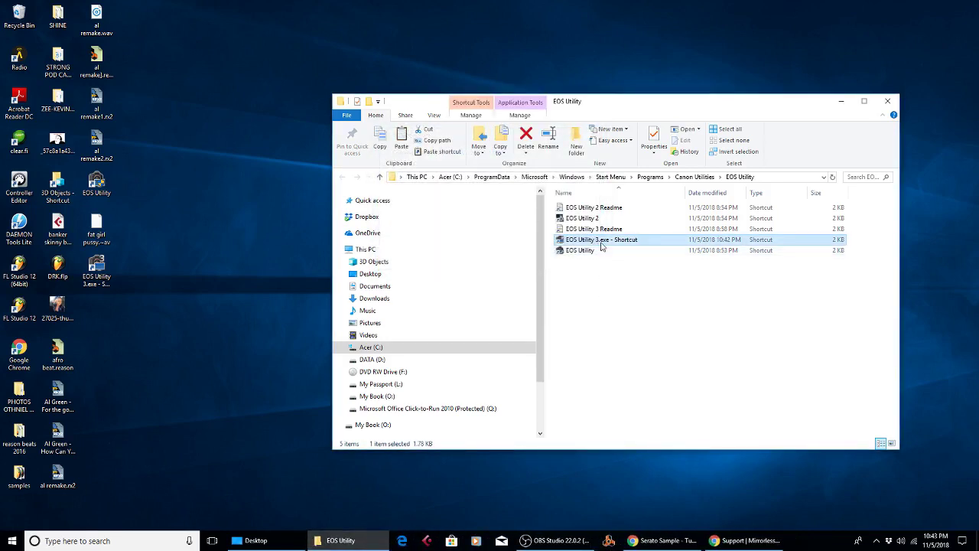
# Step: Strip '.exe - Shortcut' from the pasted shortcut's name to leave 'EOS Utility 3', then close the window
pyautogui.rightClick(591, 243)
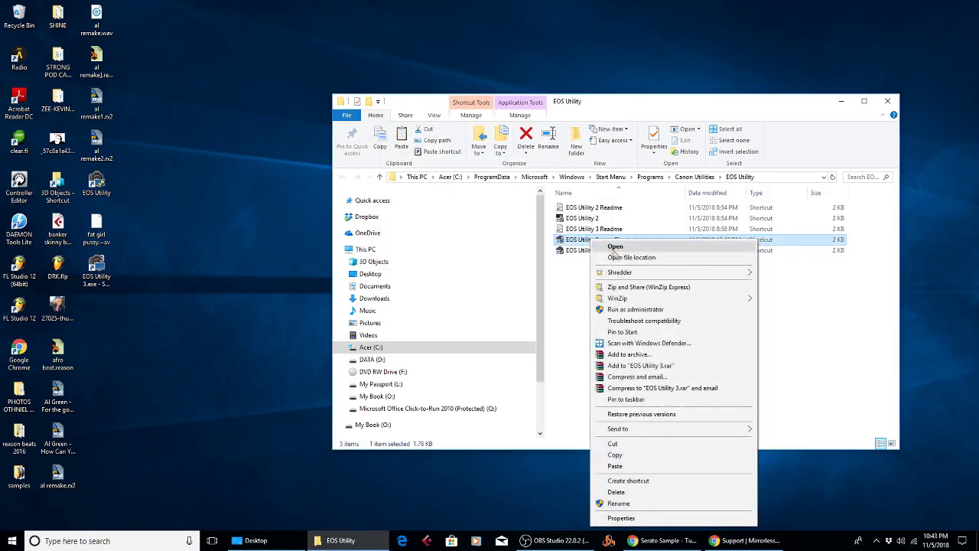
pyautogui.click(618, 503)
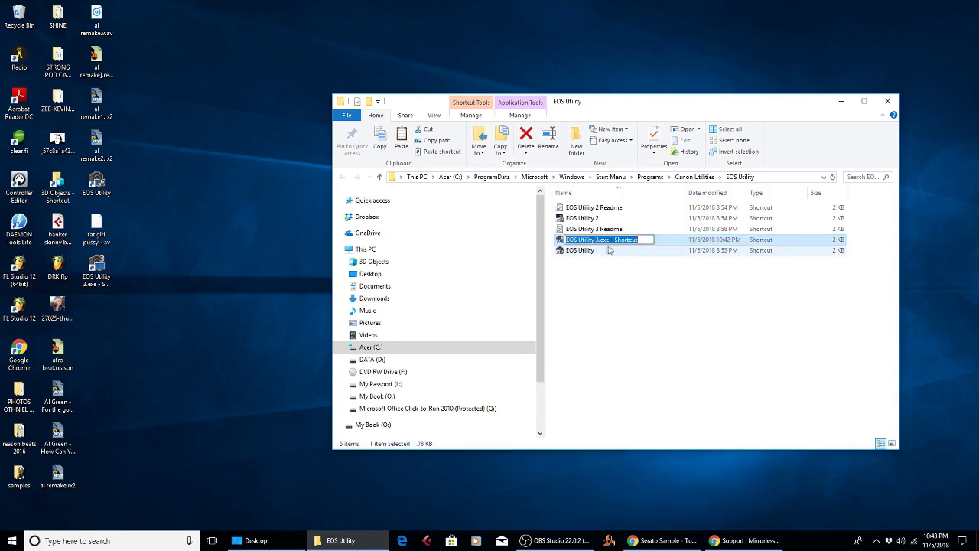
pyautogui.moveTo(599, 241); pyautogui.dragTo(647, 251)
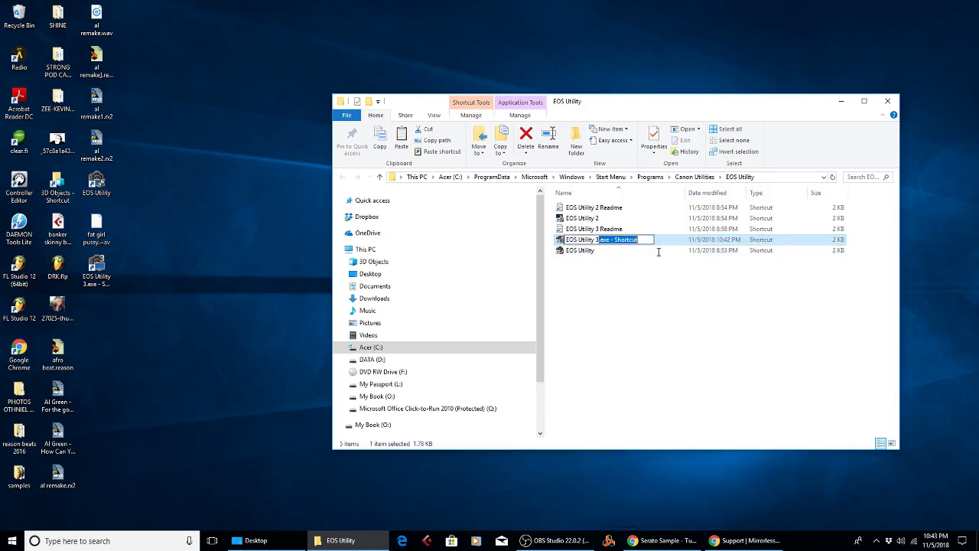
pyautogui.press('Delete')
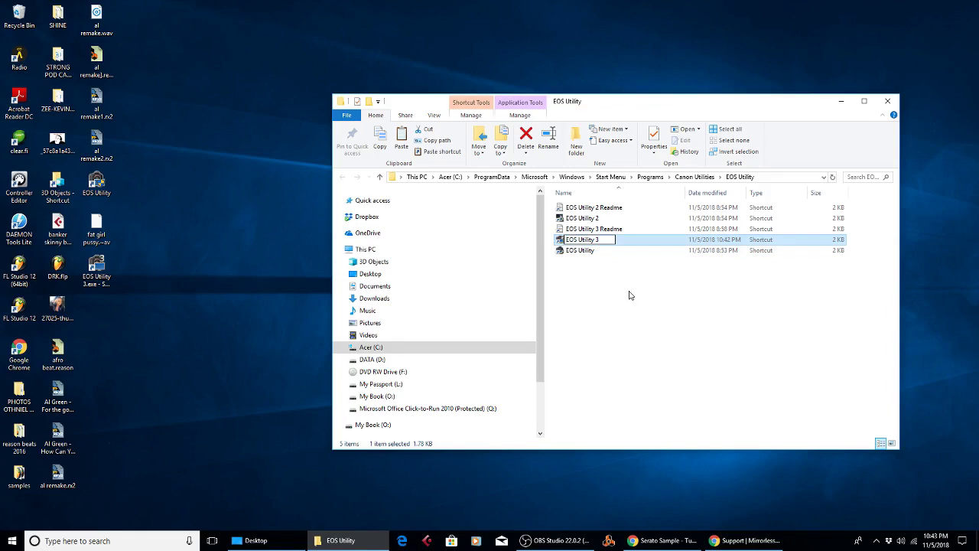
pyautogui.click(602, 309)
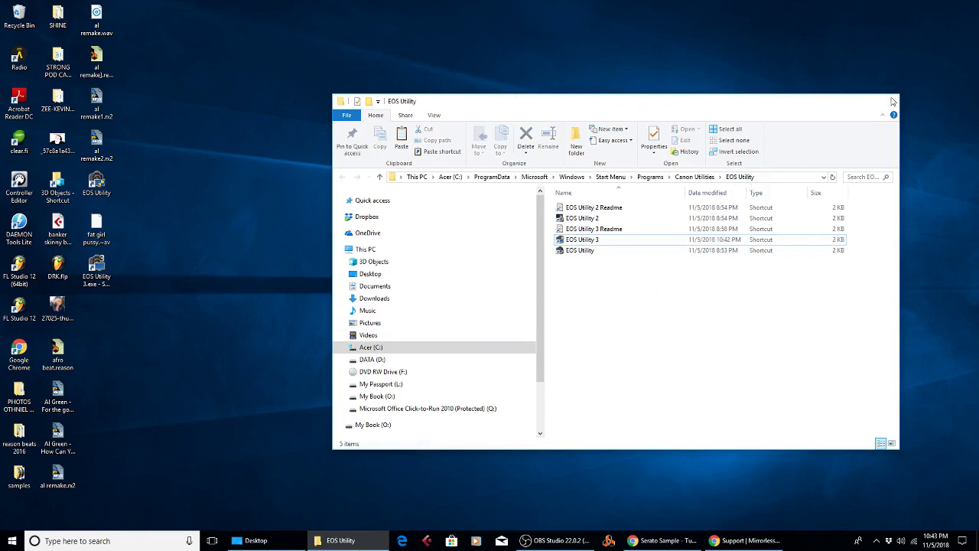
pyautogui.click(887, 101)
# Step: Find Canon Utilities in Start, expand it, and launch EOS Utility 3
pyautogui.click(12, 544)
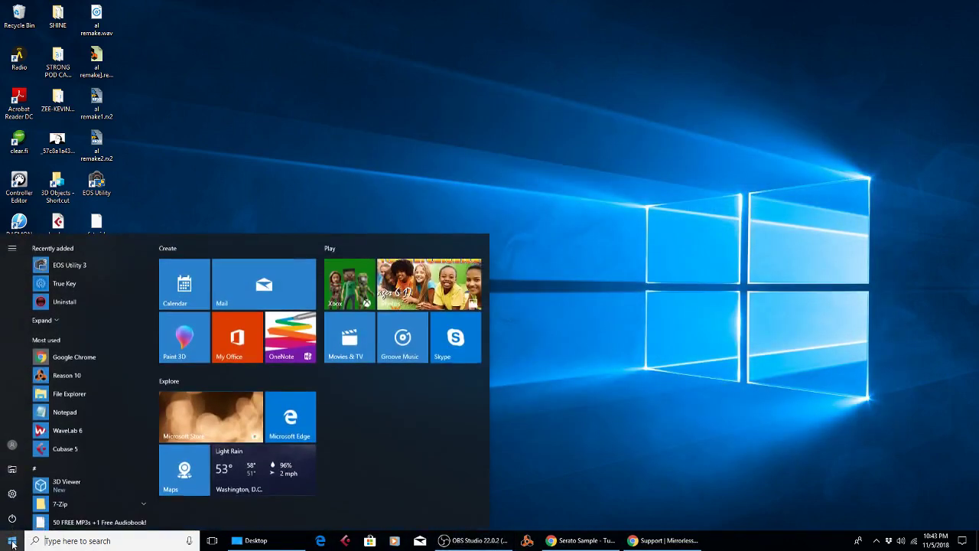
pyautogui.scroll(-5, 80, 411)
pyautogui.scroll(-3, 82, 414)
pyautogui.scroll(-3, 80, 417)
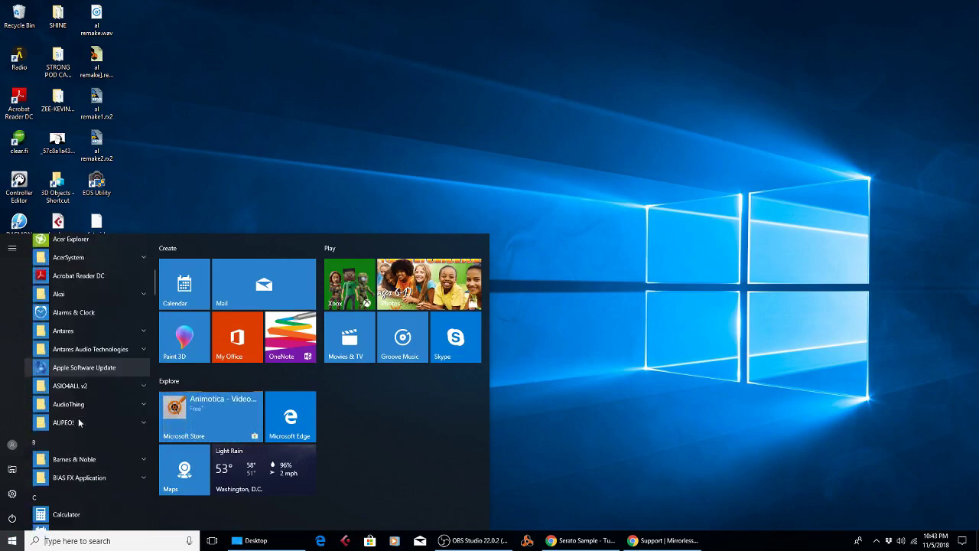
pyautogui.scroll(-3, 77, 420)
pyautogui.scroll(-3, 70, 425)
pyautogui.scroll(1, 69, 329)
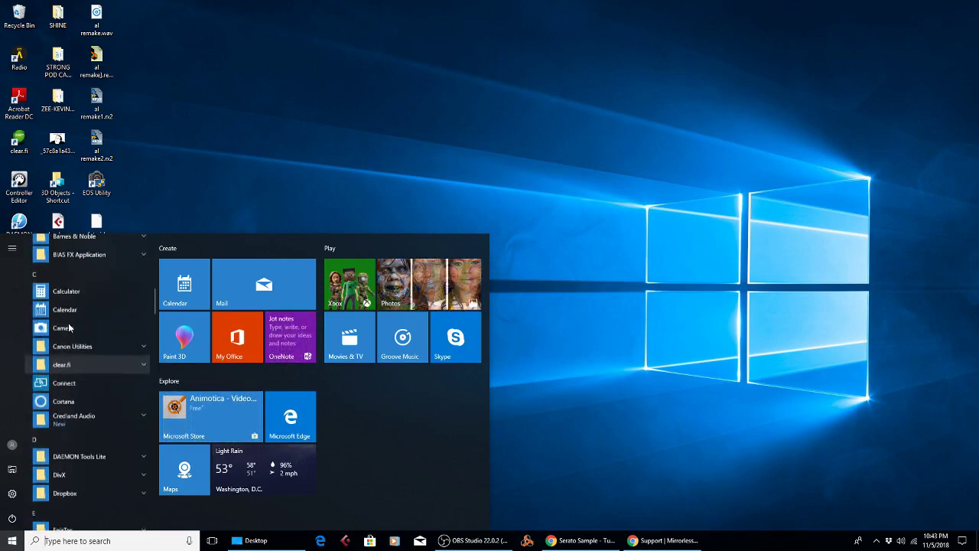
pyautogui.click(68, 347)
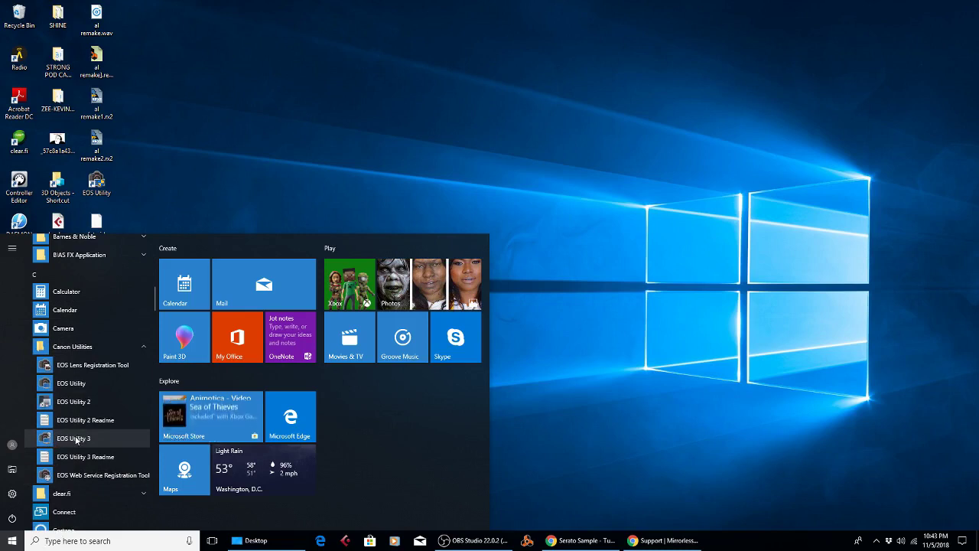
pyautogui.click(74, 438)
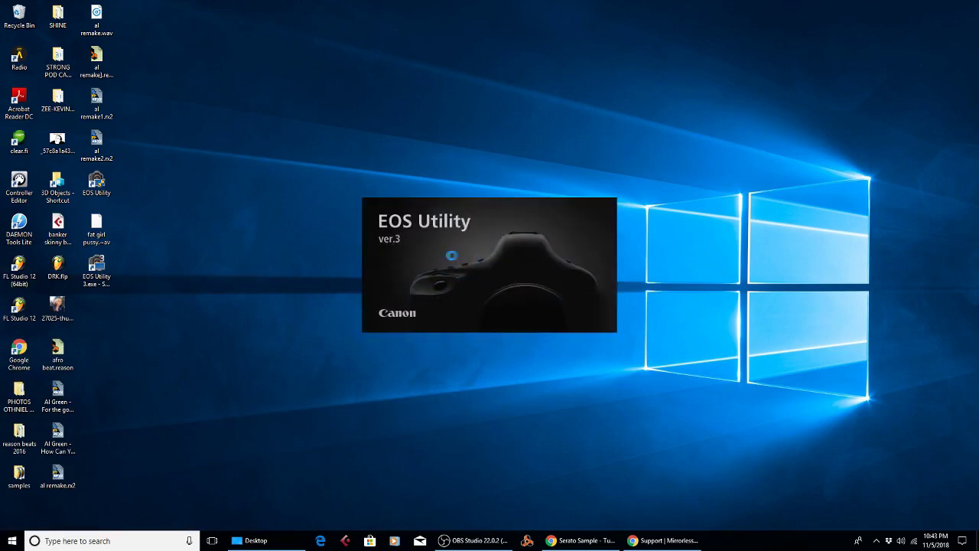
# Step: Shift the EOS Utility 3 window slightly left, then quit the program
pyautogui.moveTo(835, 102); pyautogui.dragTo(772, 116)
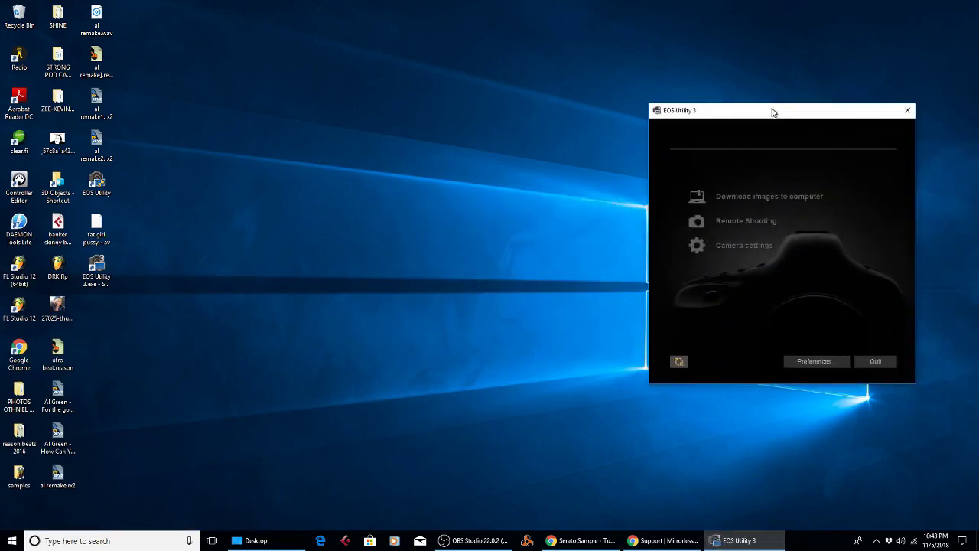
pyautogui.click(876, 363)
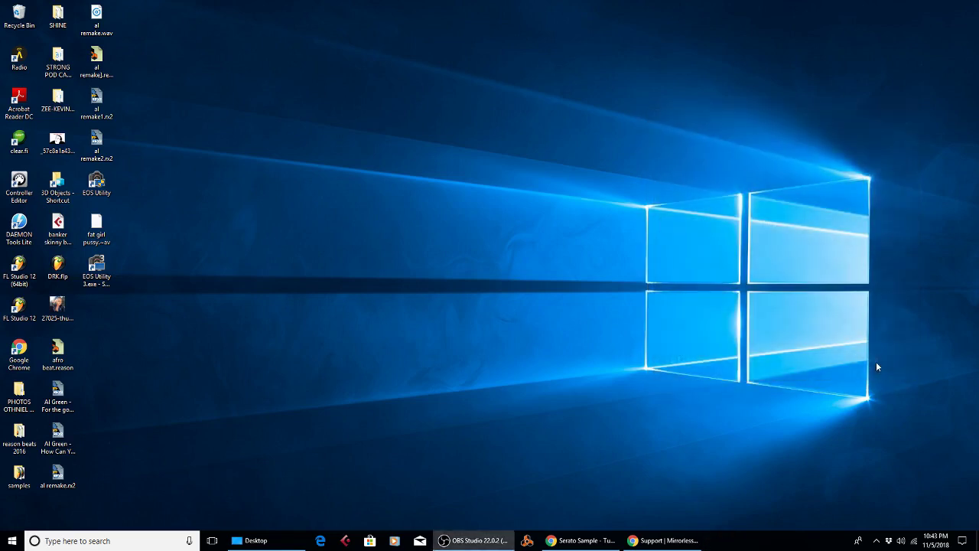